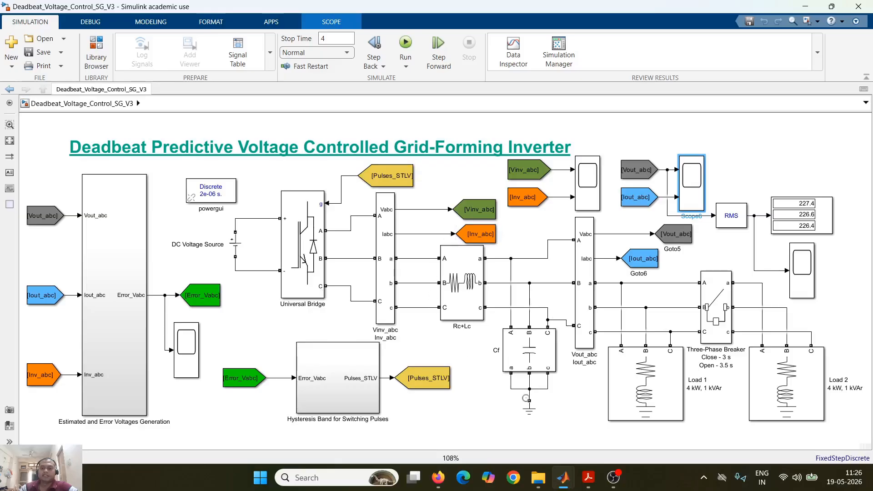
Inspect the reference voltage equations in Reference Voltages Generation at (k+1)th Instant, inside the Estimated and Error Voltages Generation subsystem
click(549, 347)
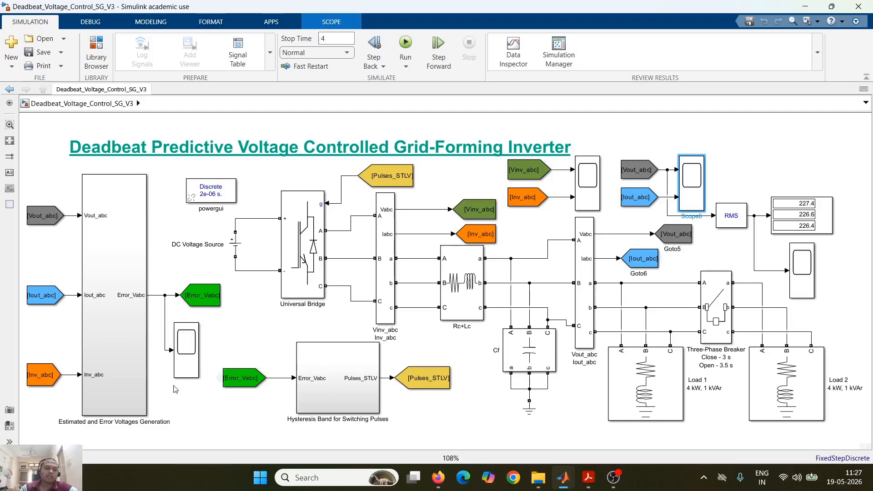
double_click(119, 383)
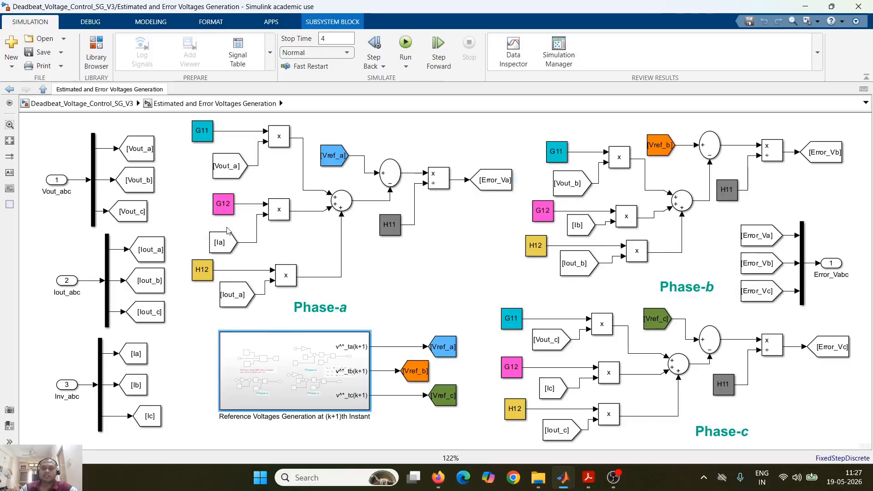
double_click(301, 385)
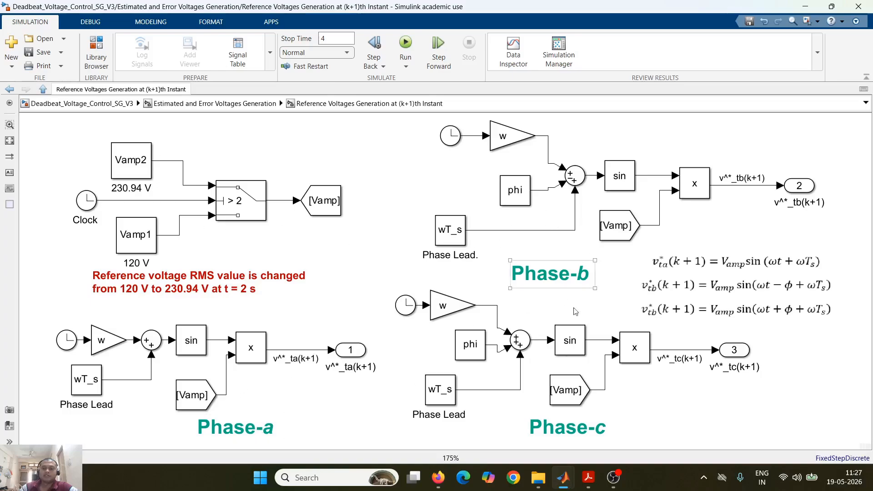
click(704, 279)
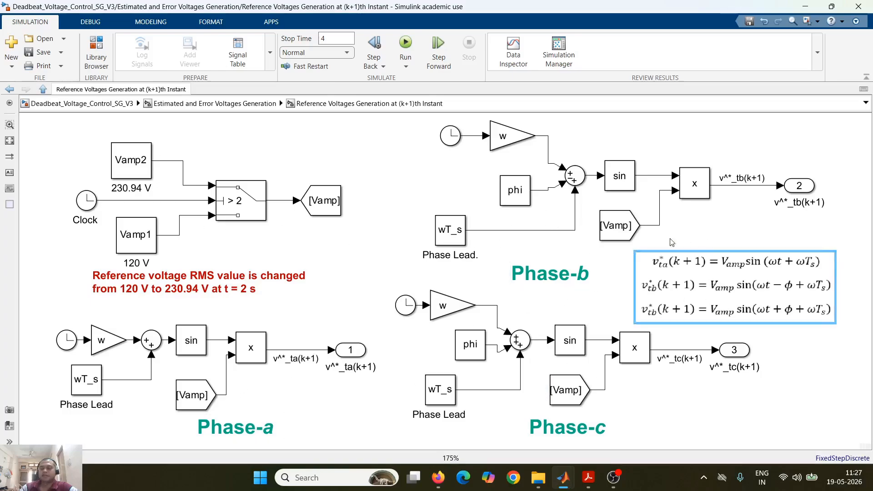
click(589, 219)
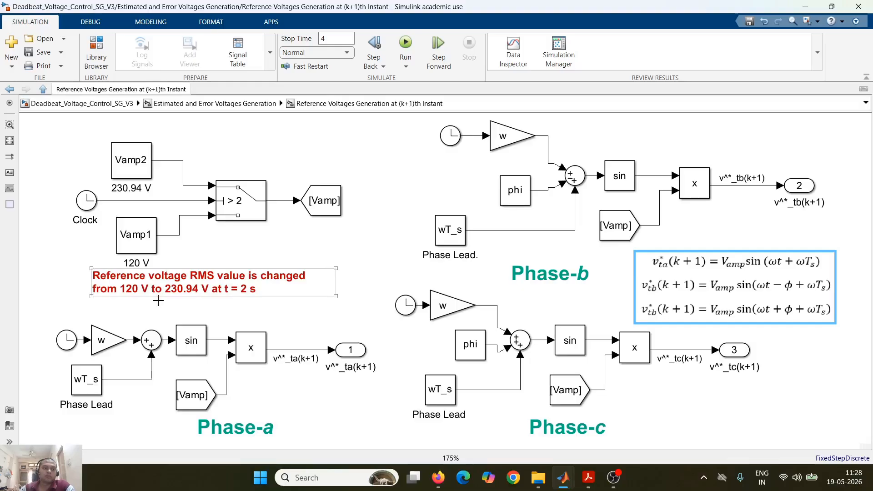
Return to the top-level model, inspect the Hysteresis Band for Switching Pulses subsystem, and come back to the top level
click(242, 106)
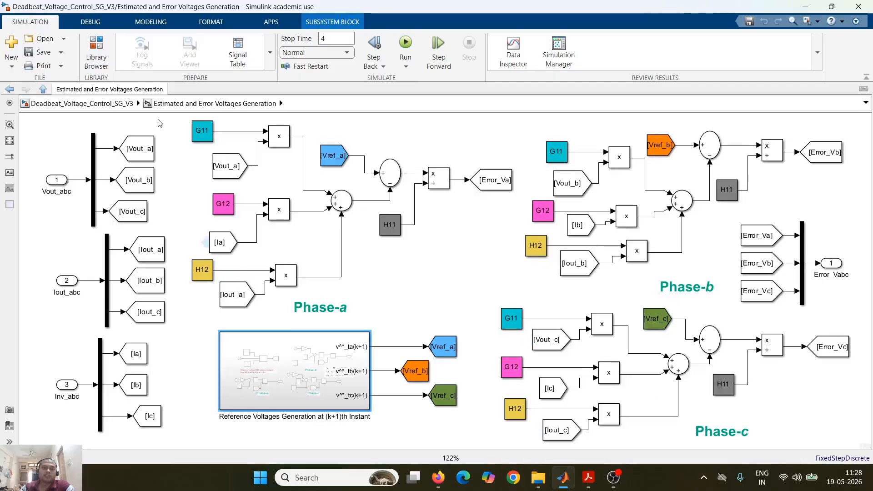
click(105, 104)
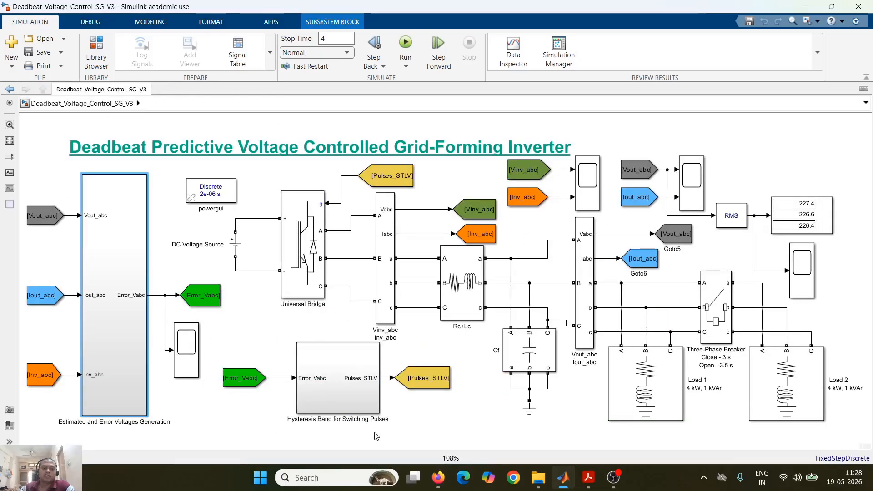
double_click(343, 374)
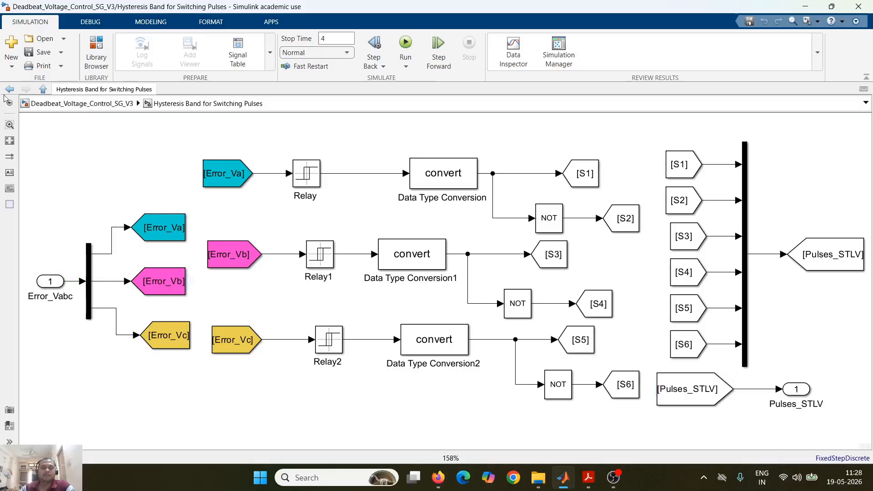
click(64, 104)
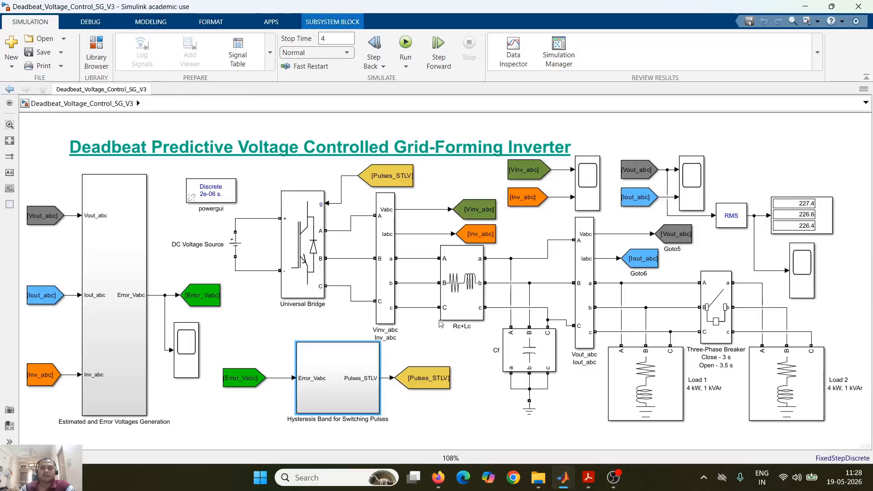
Run the simulation and examine the Vout_abc and Iout_abc scope waveforms around 2 s, restoring the full time range
click(405, 45)
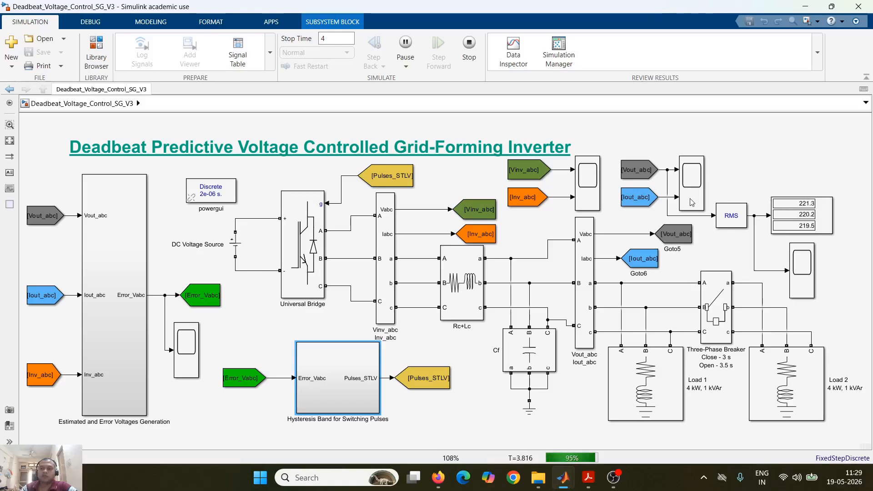
double_click(691, 203)
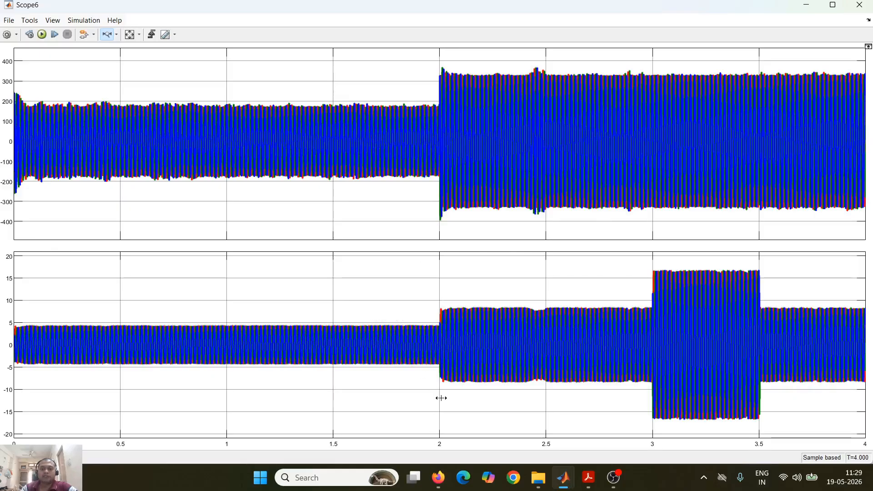
drag(422, 140, 466, 140)
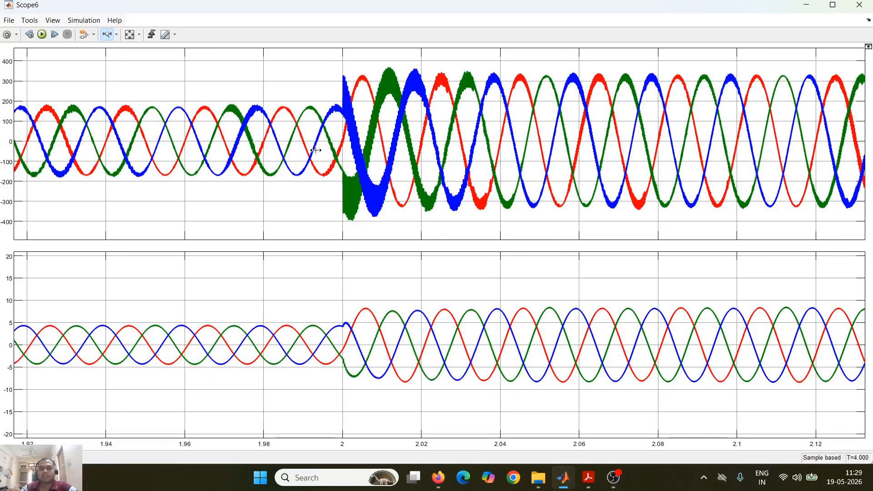
click(130, 35)
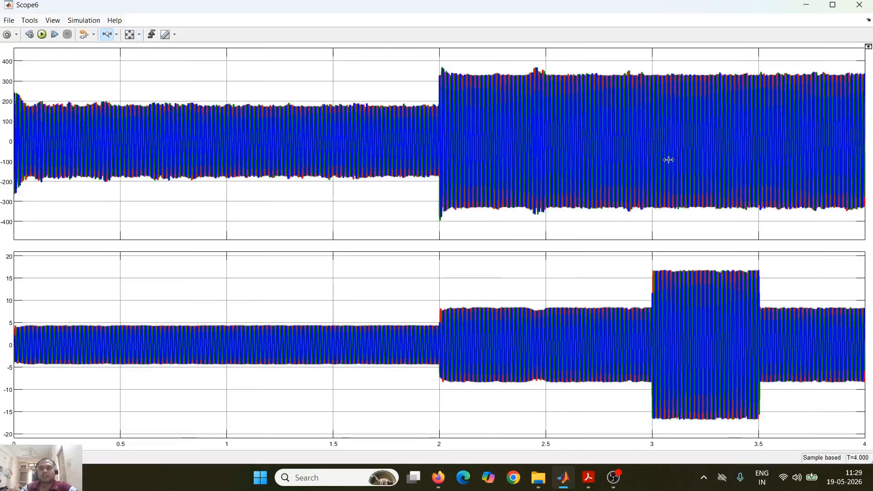
Examine the output voltage and current waveforms closely around 3 s in the scope, and restore the full time range
drag(689, 155, 623, 155)
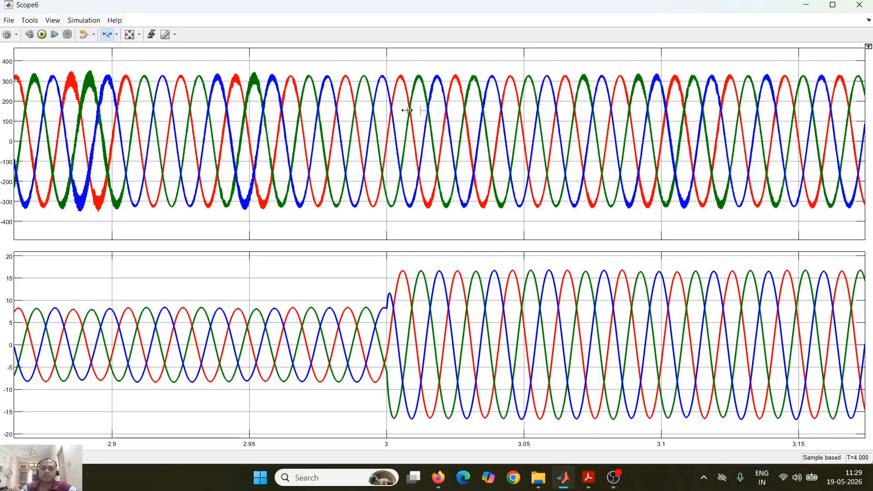
drag(407, 110, 365, 111)
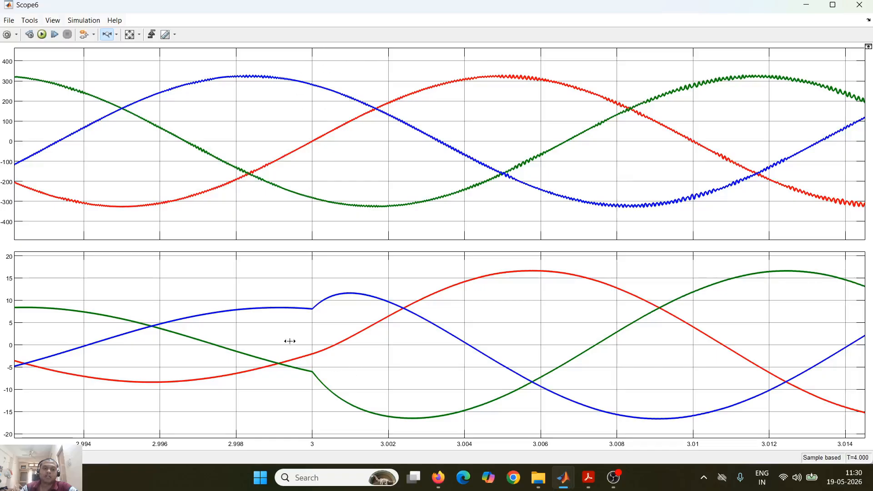
click(131, 35)
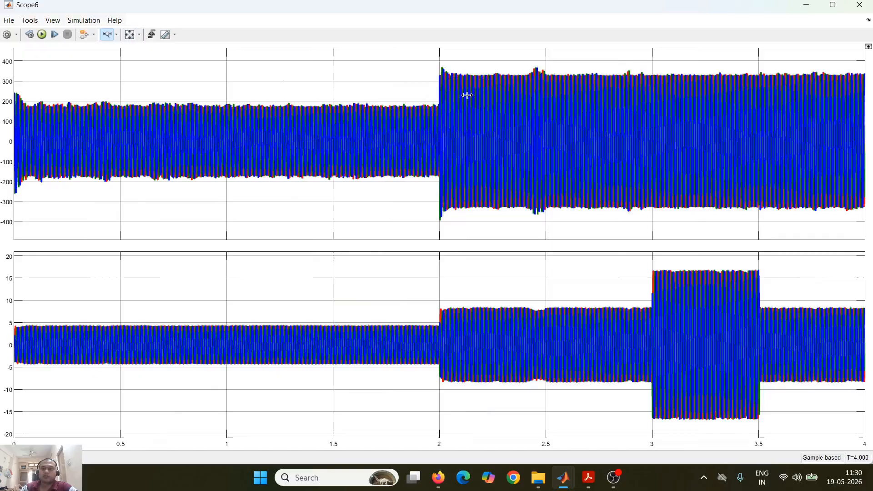
Re-examine the scope waveforms around the transitions at 2 s and 3 s, and fit the full simulation time again
drag(467, 95, 406, 91)
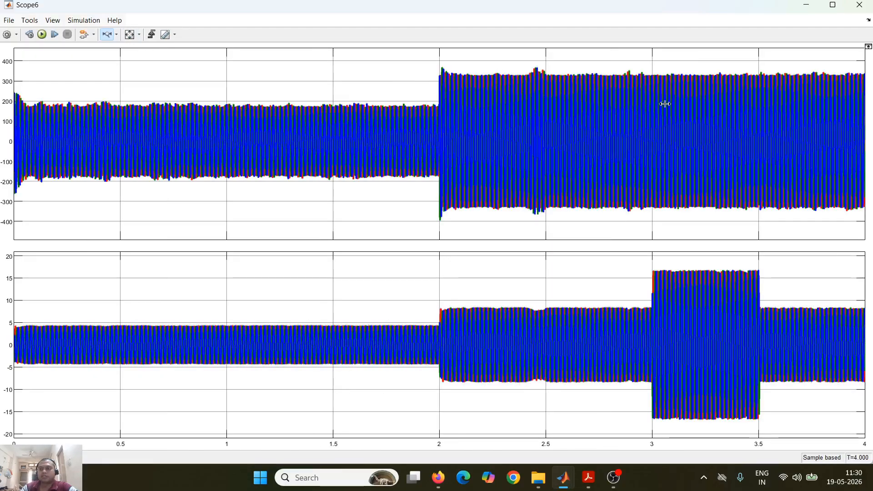
drag(666, 101, 630, 102)
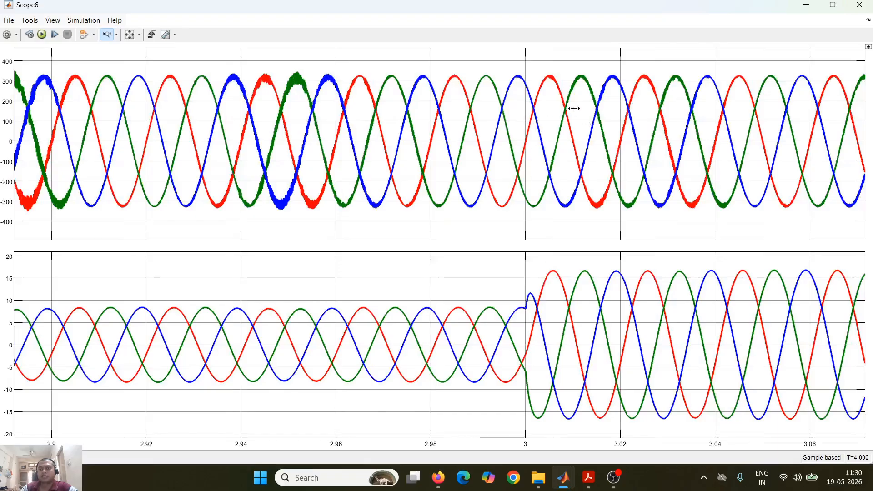
click(131, 35)
Examine the start-up waveforms over about the first 0.2 s, restore the full time range, and minimize the scope
drag(63, 94, 2, 93)
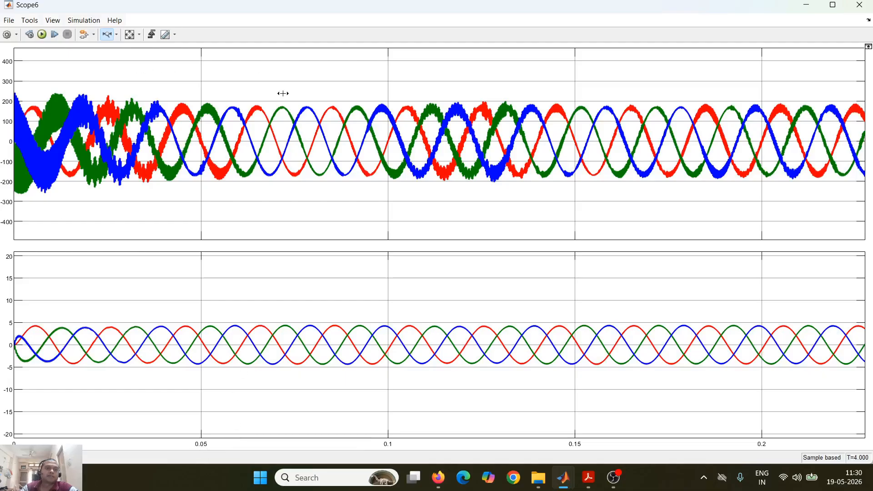
click(129, 35)
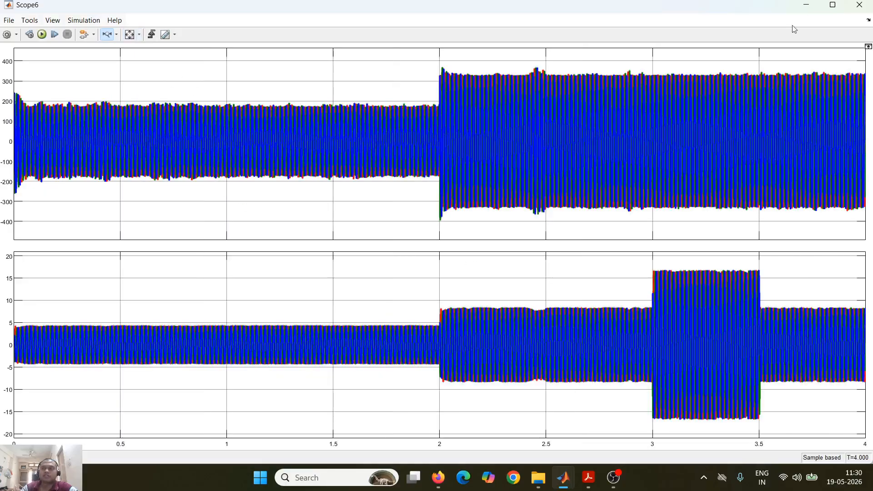
click(807, 7)
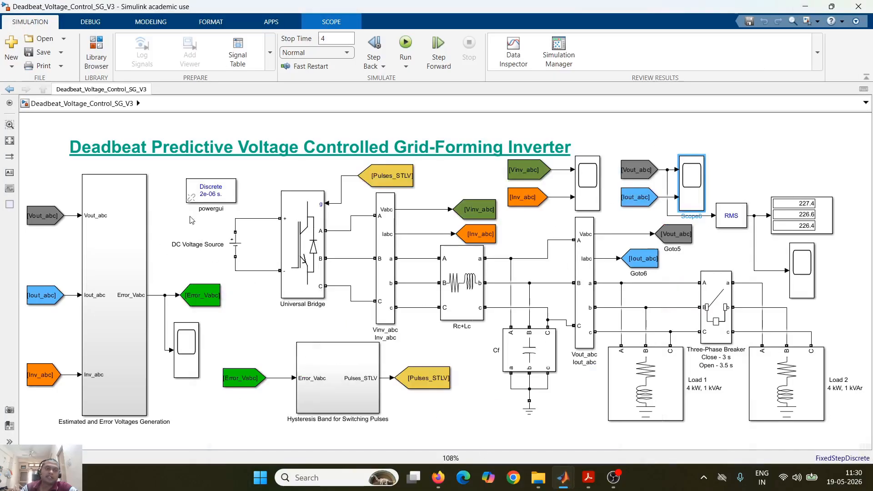
Switch to the Deadbeat Controller PDF in Acrobat and show the start of its first page in full screen mode at 200% zoom
click(588, 484)
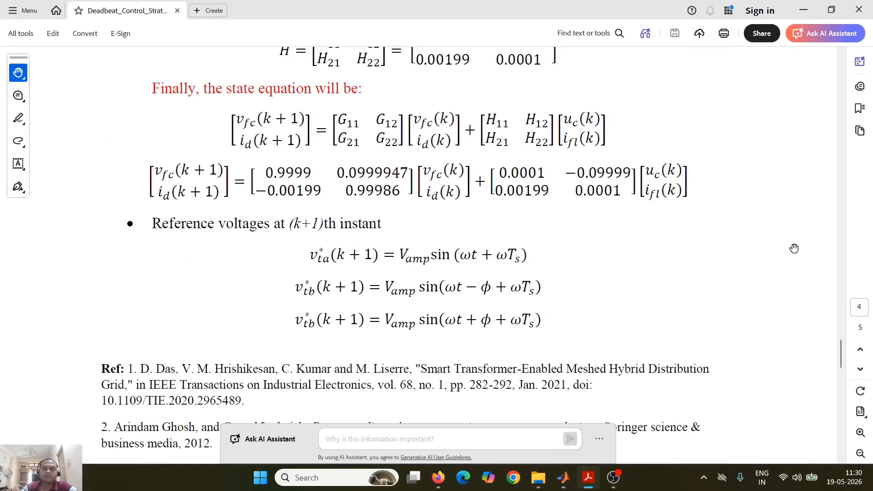
drag(840, 362, 840, 72)
click(859, 412)
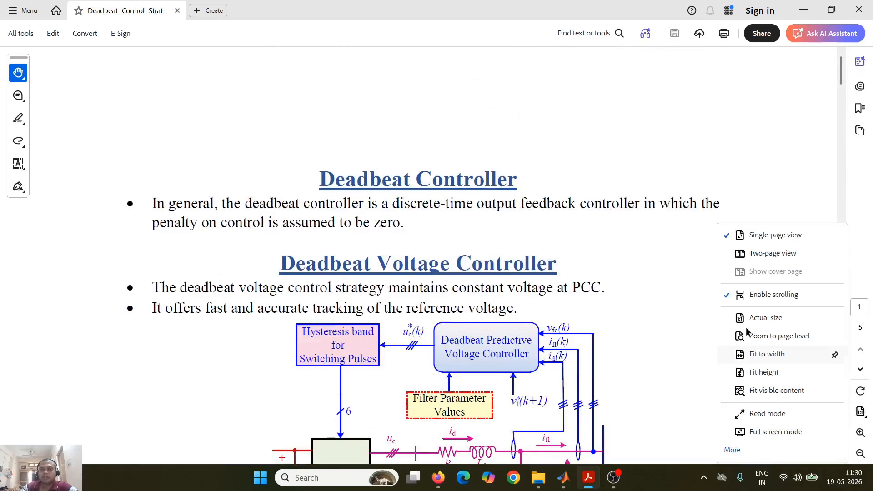
click(779, 431)
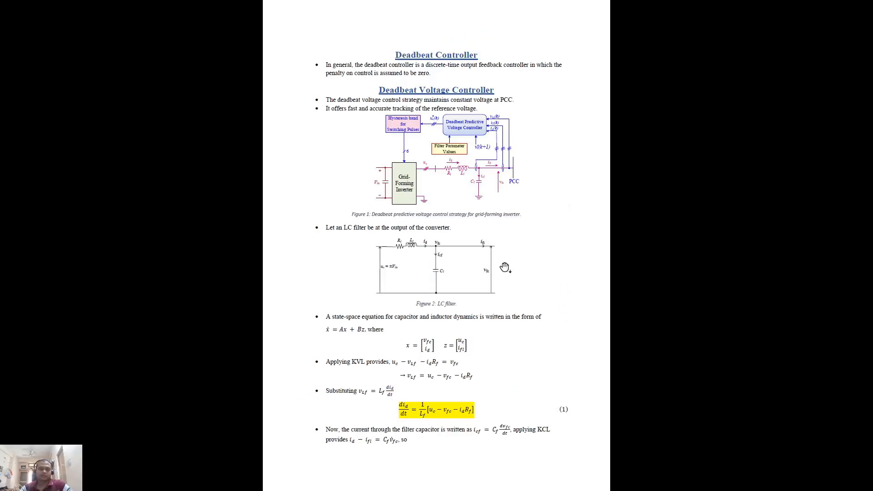
scroll(534, 200, up, 3)
scroll(534, 200, up, 5)
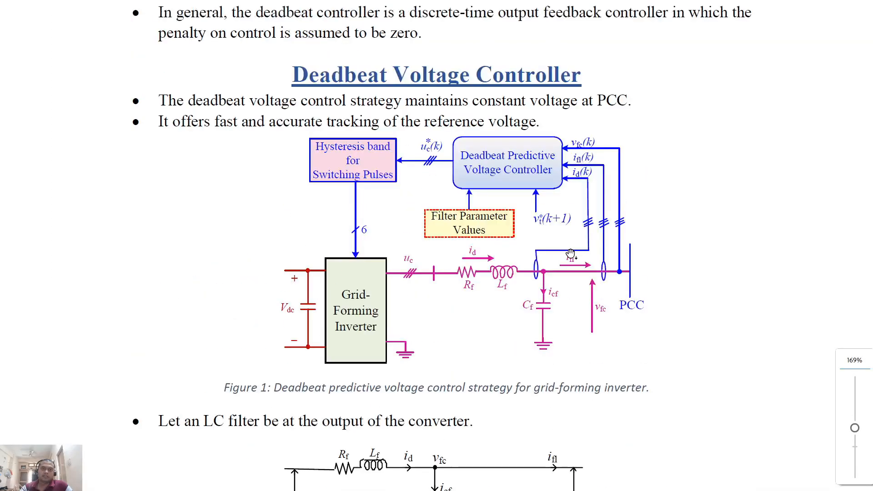
ctrl+scroll(575, 260, up, 2)
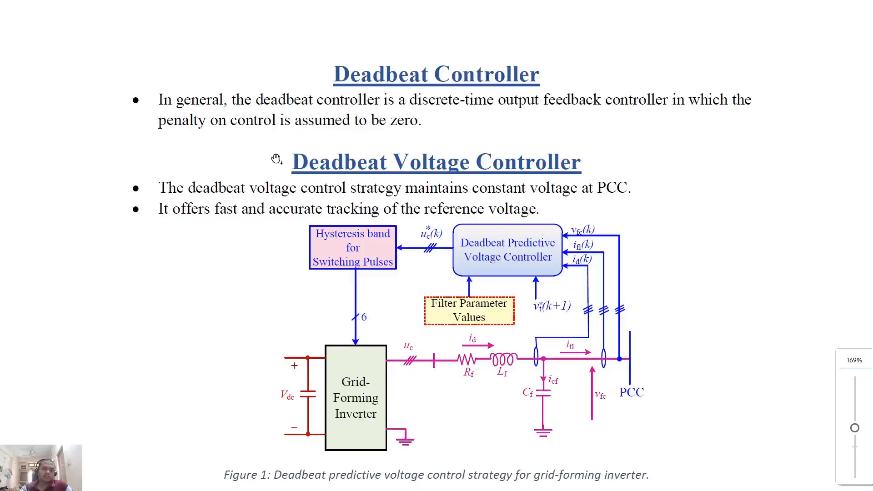
ctrl+scroll(339, 163, up, 2)
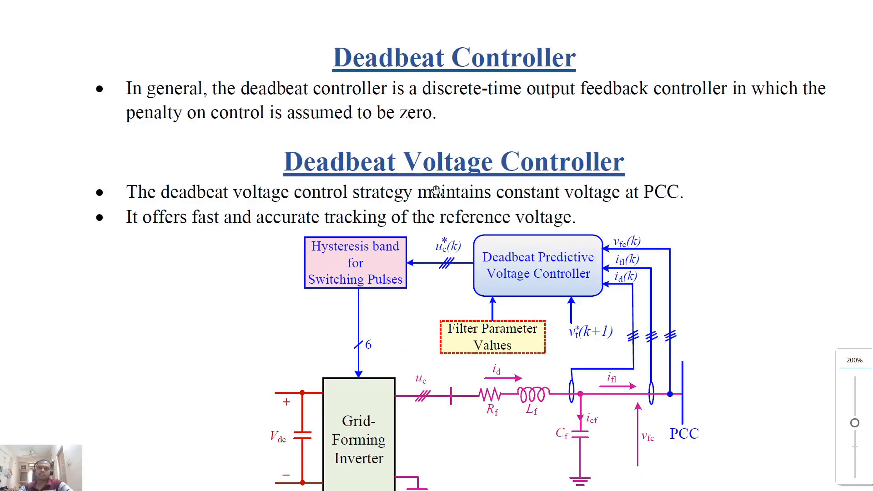